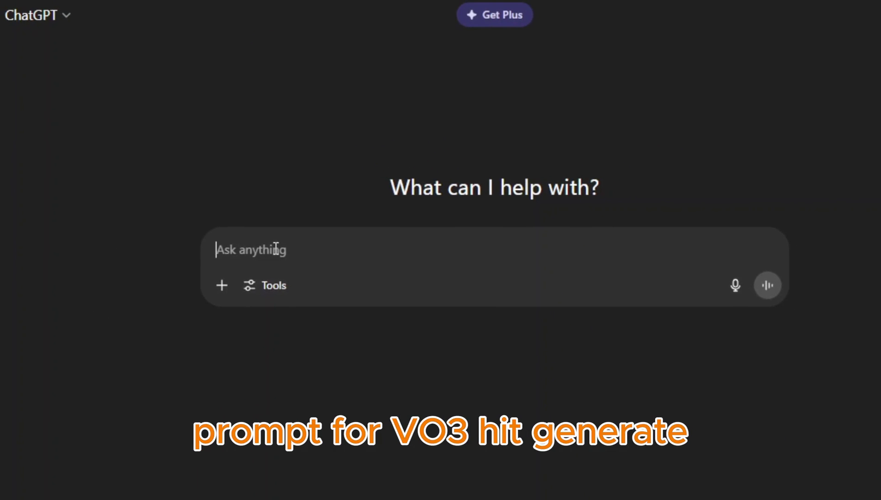
- Ask ChatGPT for a funny Veo3 prompt of a ski-masked gorilla robbing a store
{"action": "type", "text": "ge"}
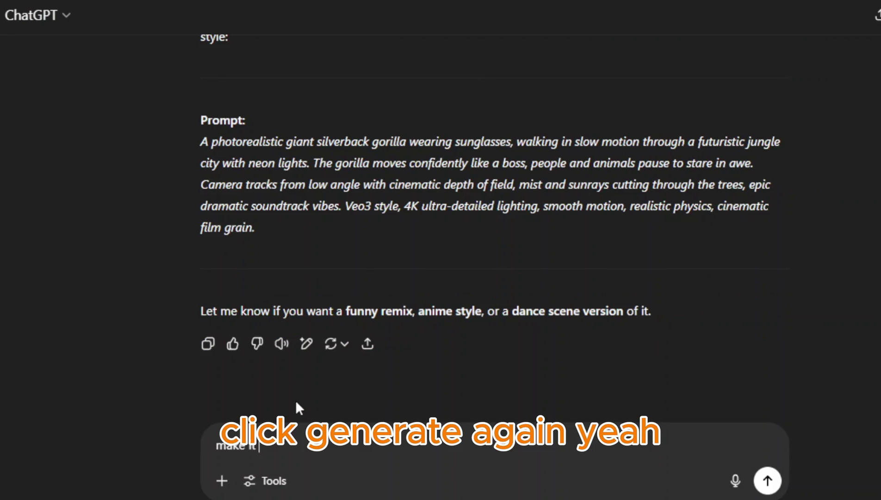
{"action": "type", "text": "funny"}
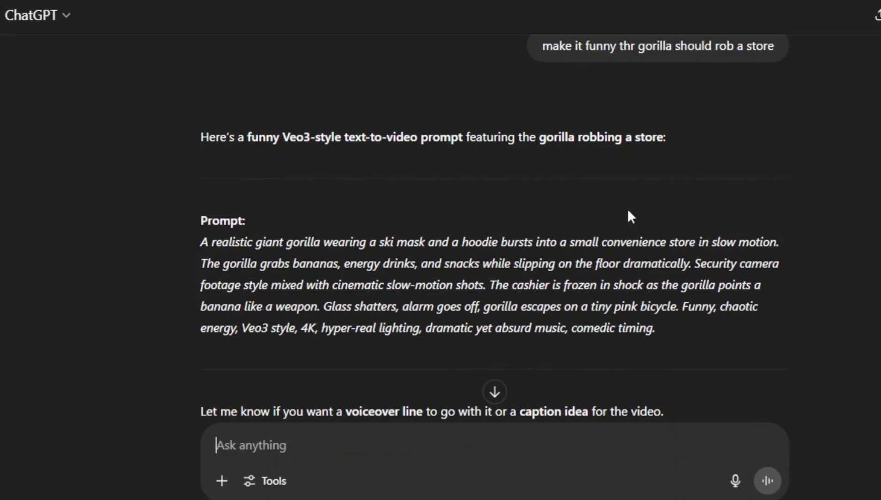
{"action": "scroll", "coordinate": [602, 287], "scroll_direction": "down", "scroll_amount": 1}
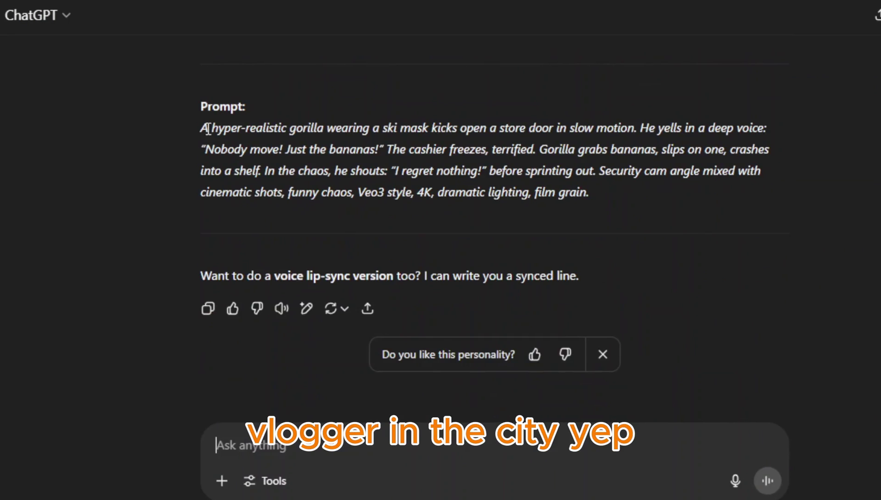
- Copy the generated gorilla robbery prompt paragraph
{"action": "left_click_drag", "start_coordinate": [208, 127], "coordinate": [609, 189]}
{"action": "right_click", "coordinate": [599, 189]}
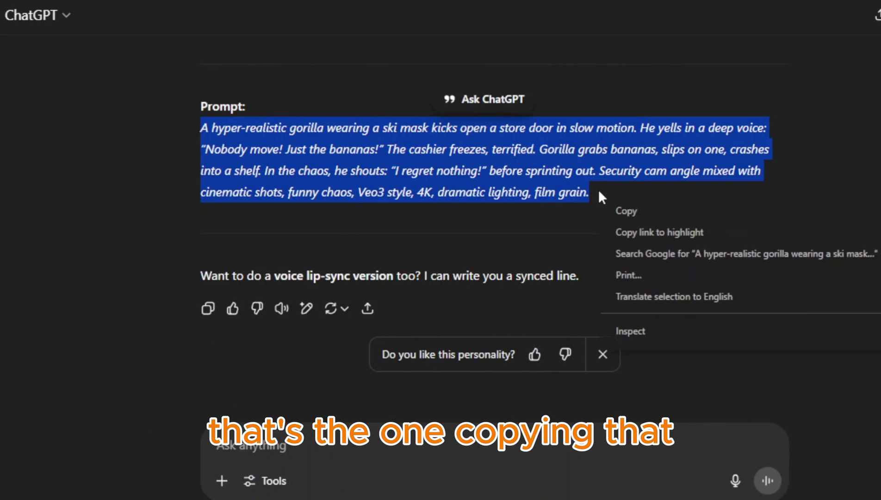
{"action": "left_click", "coordinate": [618, 210]}
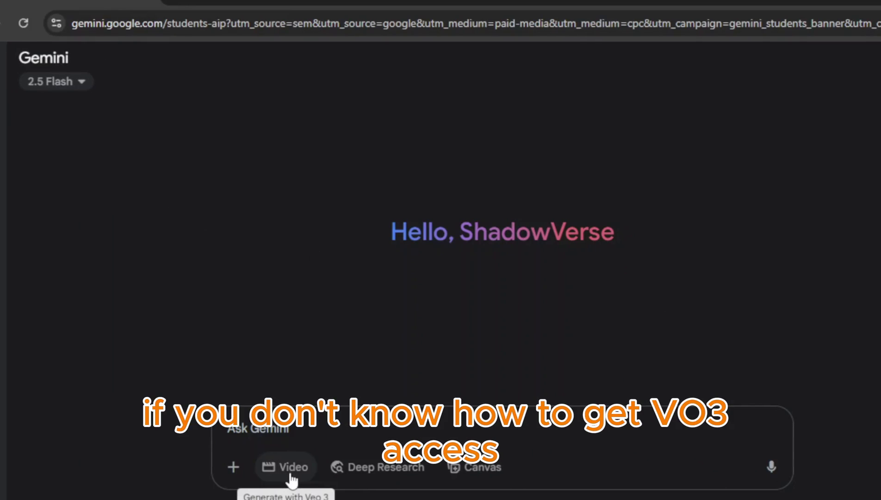
- Paste the gorilla prompt into Gemini's Veo 3 video mode and generate the clip
{"action": "left_click", "coordinate": [292, 477]}
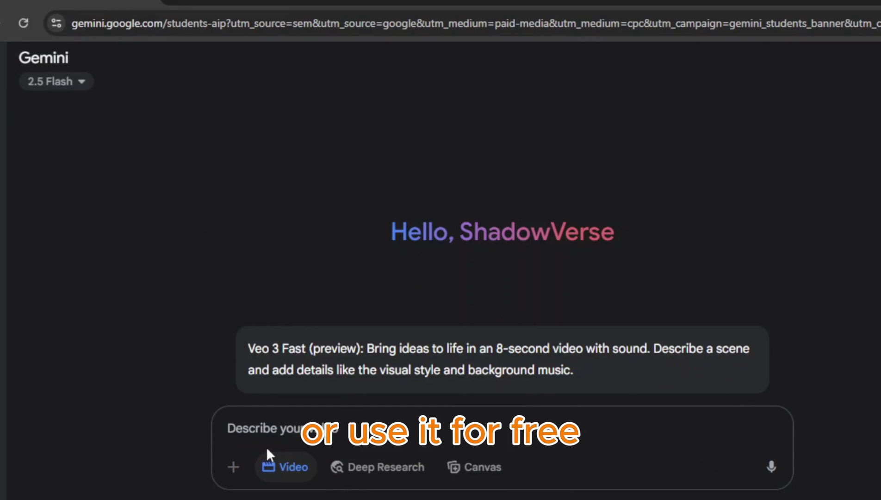
{"action": "key", "text": "ctrl+v"}
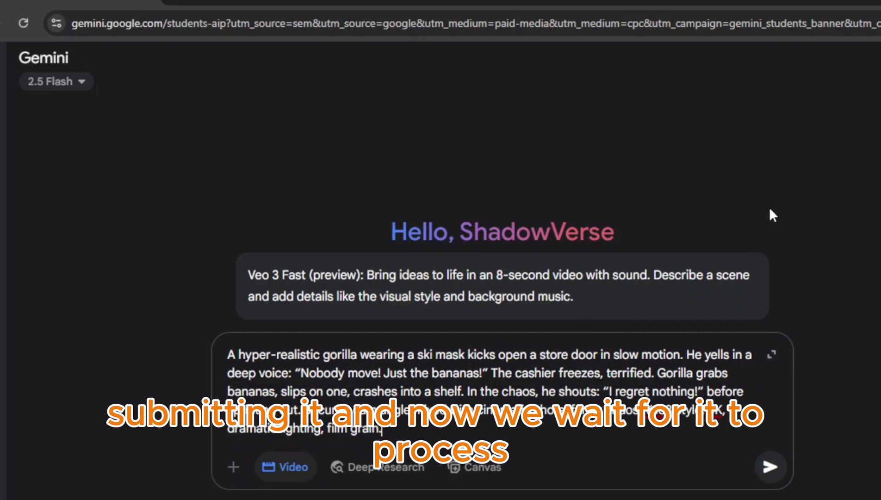
{"action": "left_click", "coordinate": [767, 469]}
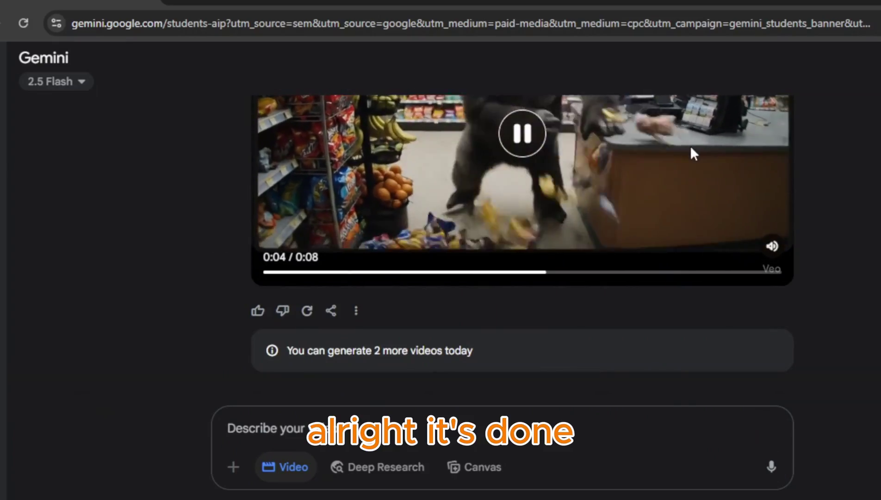
- Review the generated gorilla store-robbery video and download it
{"action": "scroll", "coordinate": [660, 217], "scroll_direction": "up", "scroll_amount": 1}
{"action": "scroll", "coordinate": [656, 208], "scroll_direction": "up", "scroll_amount": 3}
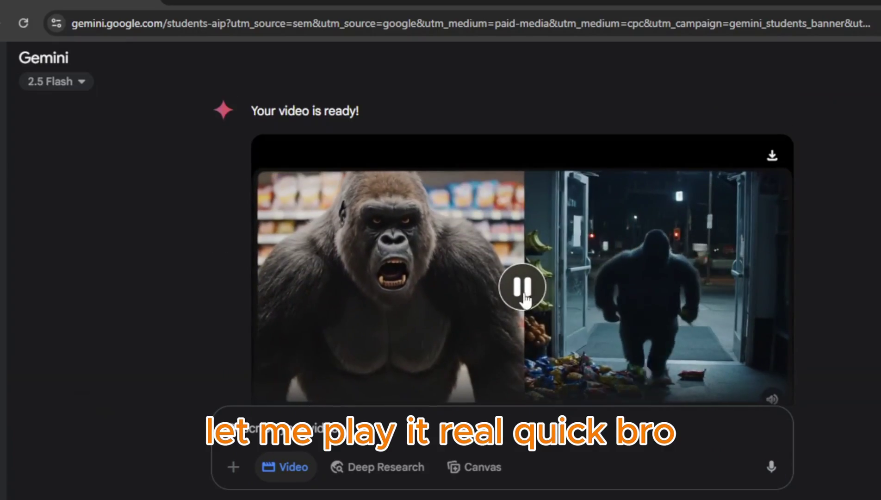
{"action": "left_click", "coordinate": [502, 247]}
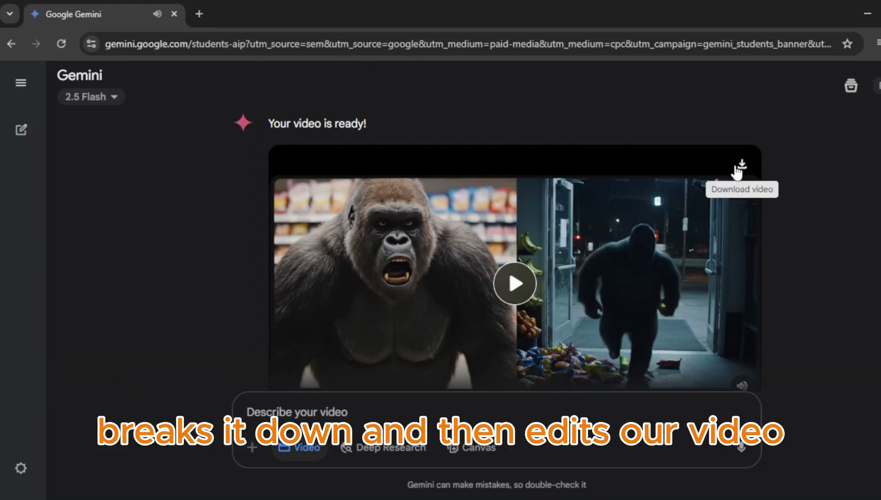
{"action": "left_click", "coordinate": [739, 165]}
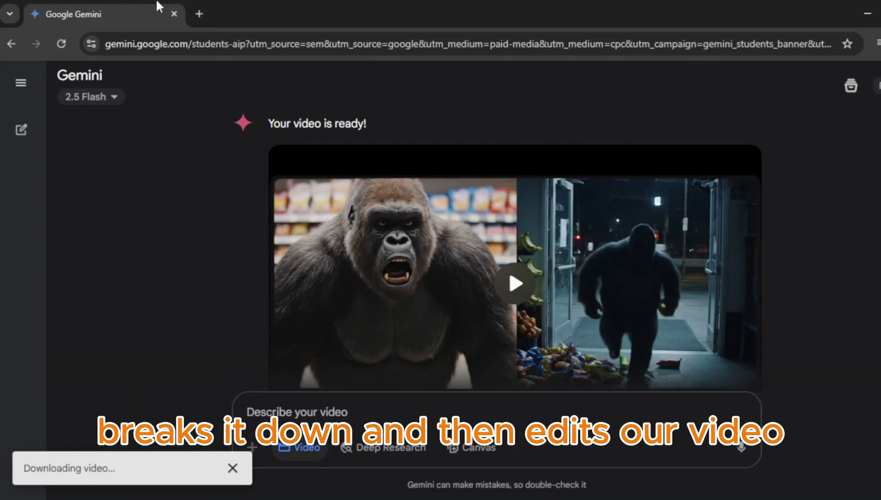
- Search 'nemo video ai' in a new tab and enter the nemovideo.com workspace
{"action": "left_click", "coordinate": [201, 10]}
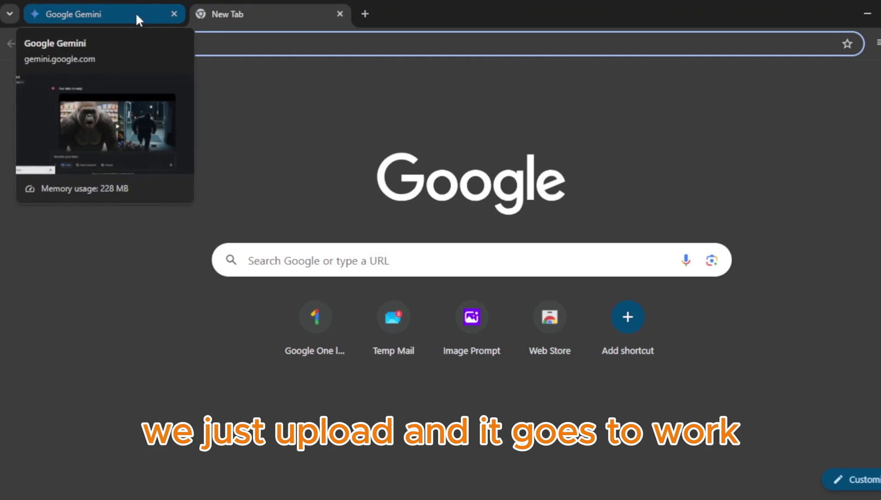
{"action": "left_click", "coordinate": [244, 42]}
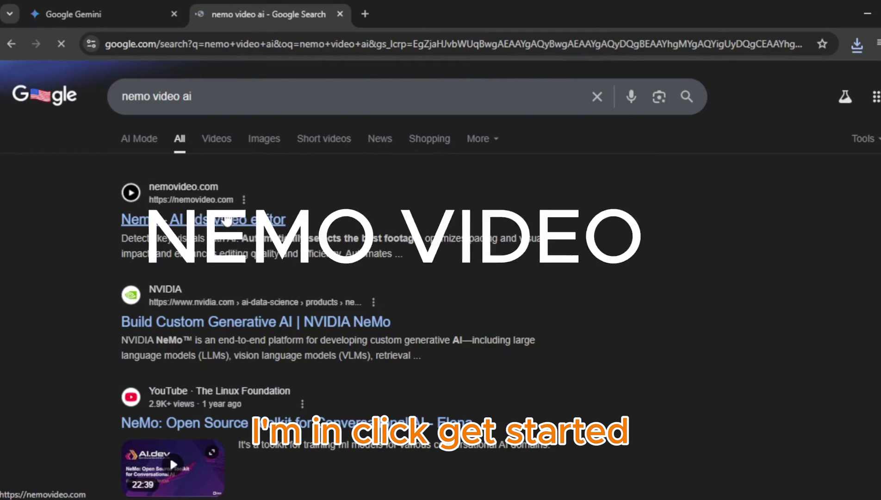
{"action": "left_click", "coordinate": [211, 195]}
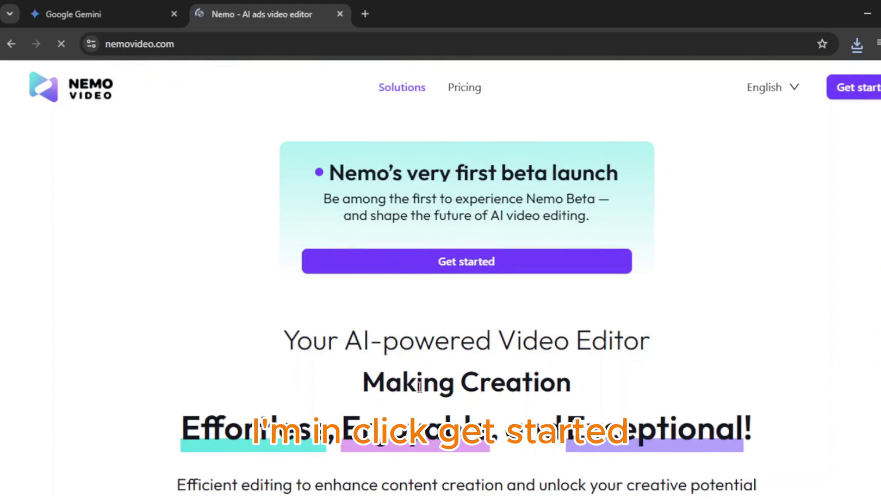
{"action": "left_click", "coordinate": [420, 252]}
- Submit task 'veo3 gorrila' with four Downloads clips, including Gorilla_Heist_Banana_Bonanza.mp4
{"action": "left_click", "coordinate": [345, 200]}
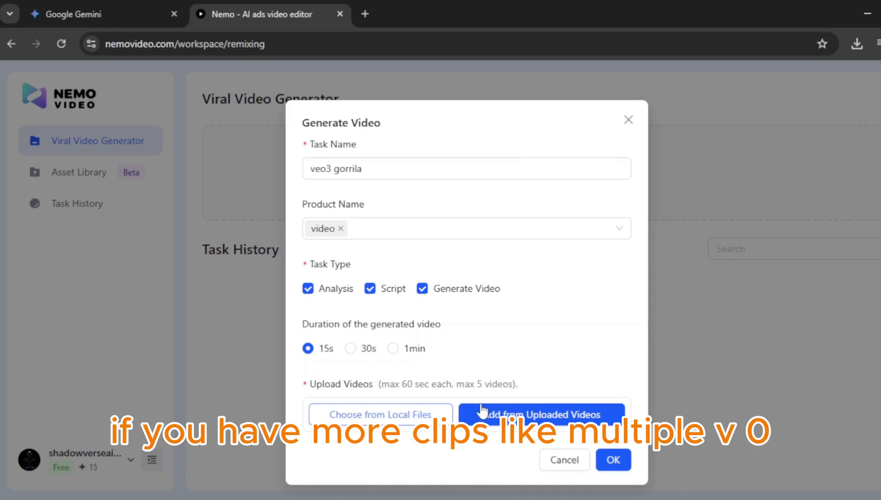
{"action": "left_click", "coordinate": [426, 416]}
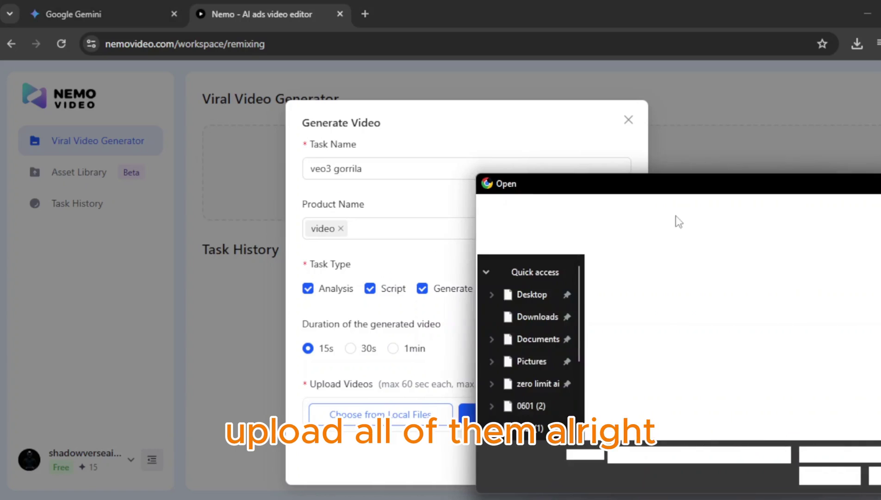
{"action": "left_click", "coordinate": [563, 341]}
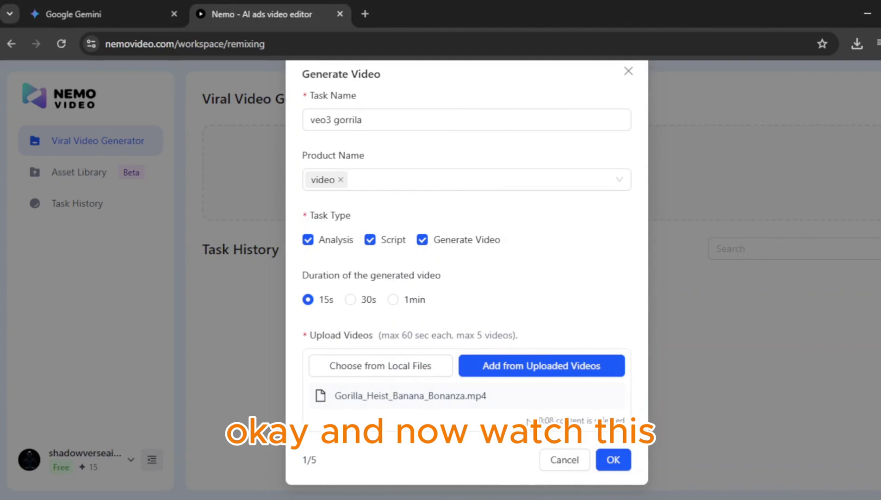
{"action": "left_click", "coordinate": [604, 458]}
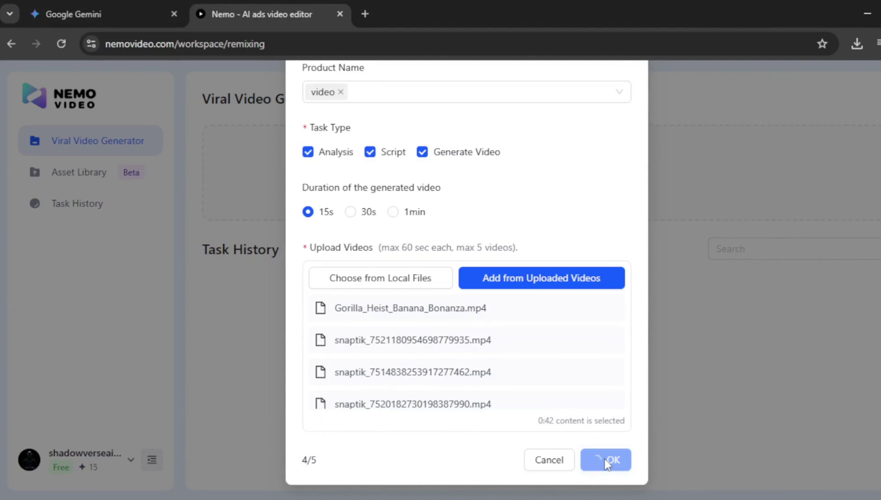
{"action": "scroll", "coordinate": [277, 229], "scroll_direction": "down", "scroll_amount": 6}
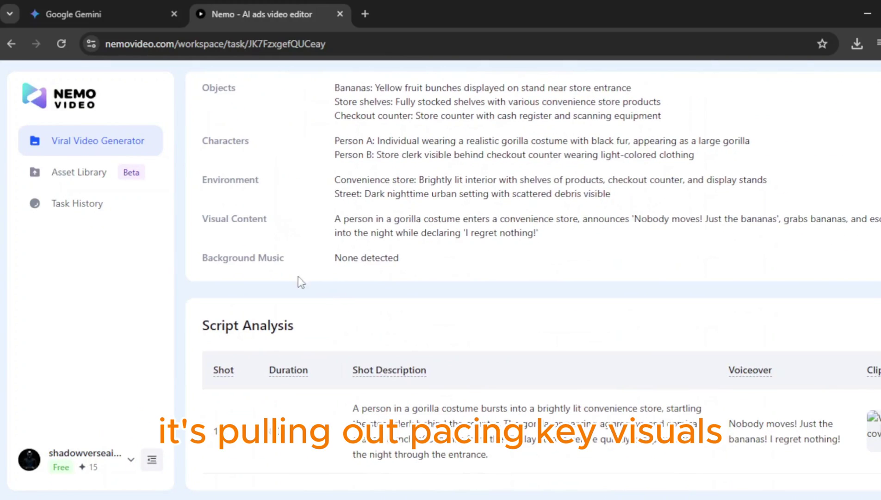
- Process Step 2 Script, keeping the gorilla banana-stealing voiceover selling point
{"action": "scroll", "coordinate": [314, 224], "scroll_direction": "up", "scroll_amount": 10}
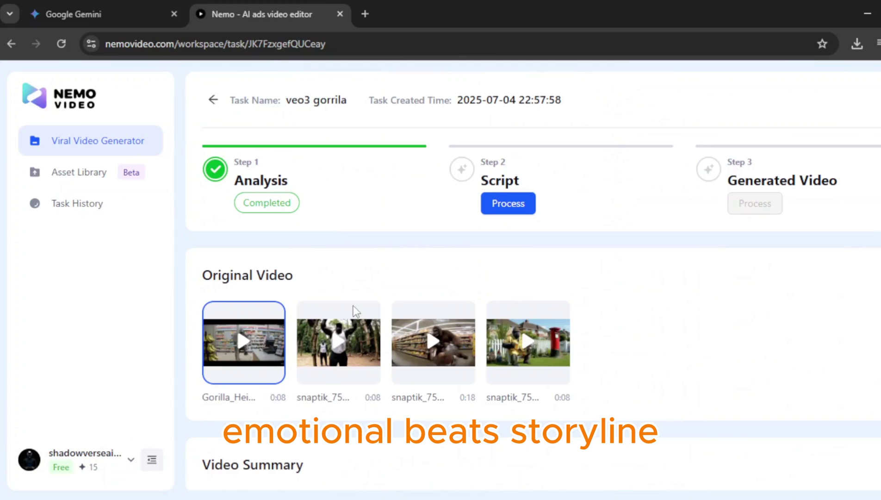
{"action": "mouse_move", "coordinate": [360, 325]}
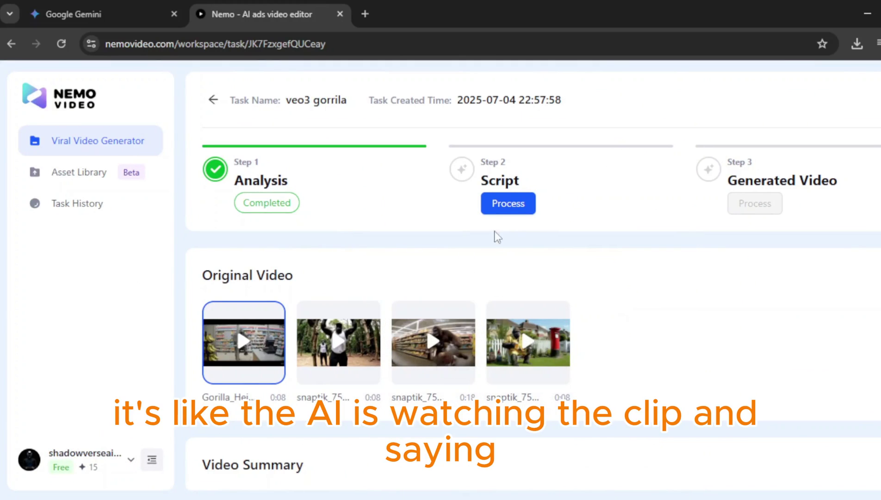
{"action": "left_click", "coordinate": [513, 203]}
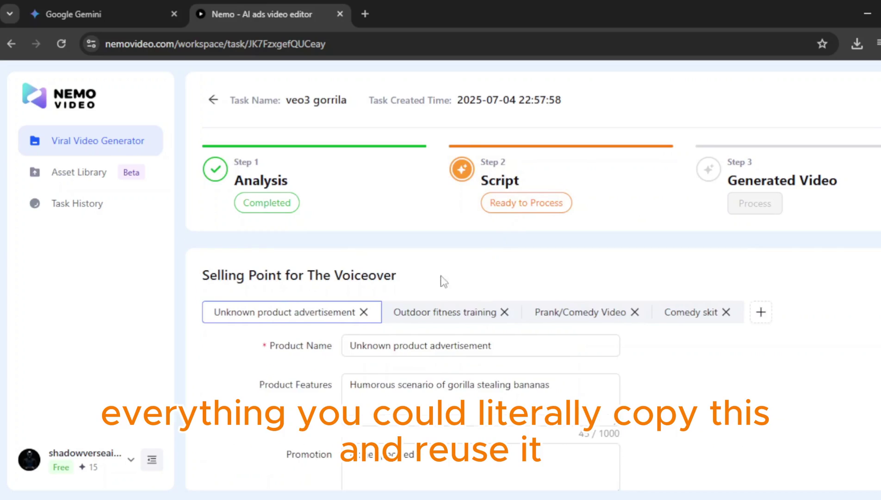
{"action": "scroll", "coordinate": [442, 280], "scroll_direction": "down", "scroll_amount": 3}
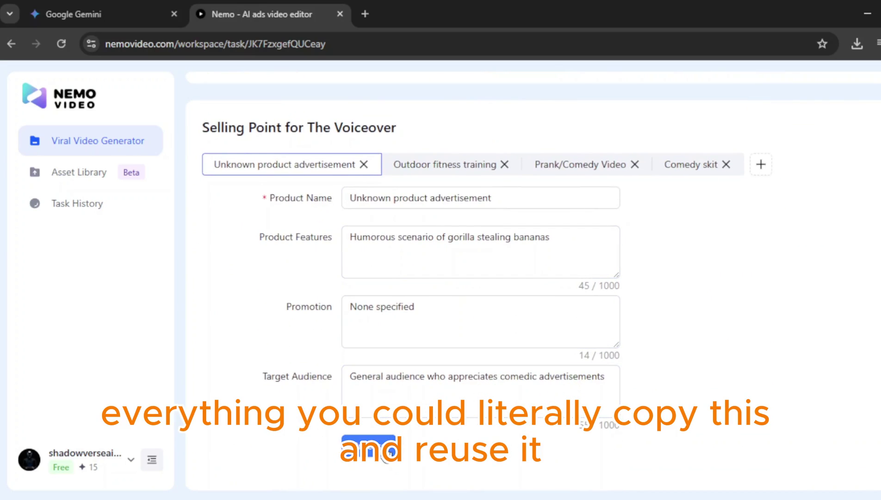
{"action": "left_click", "coordinate": [386, 450]}
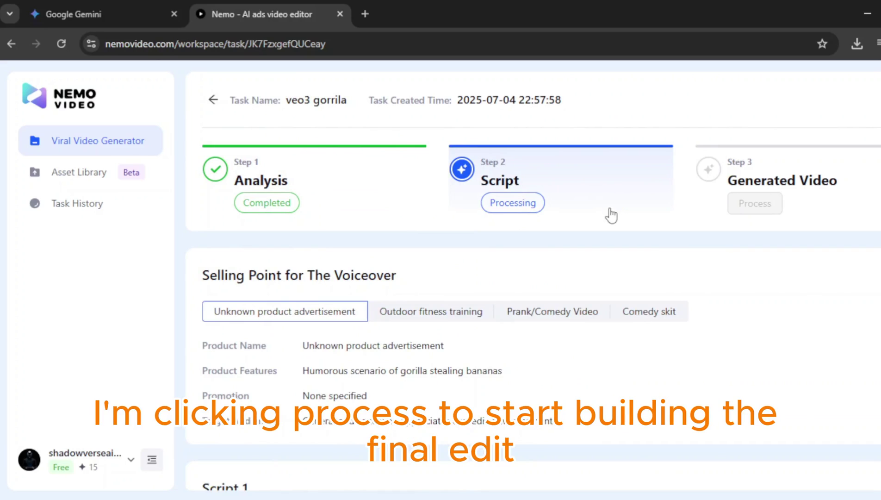
- Start generating the final videos under Step 3 Generated Video
{"action": "scroll", "coordinate": [679, 466], "scroll_direction": "down", "scroll_amount": 6}
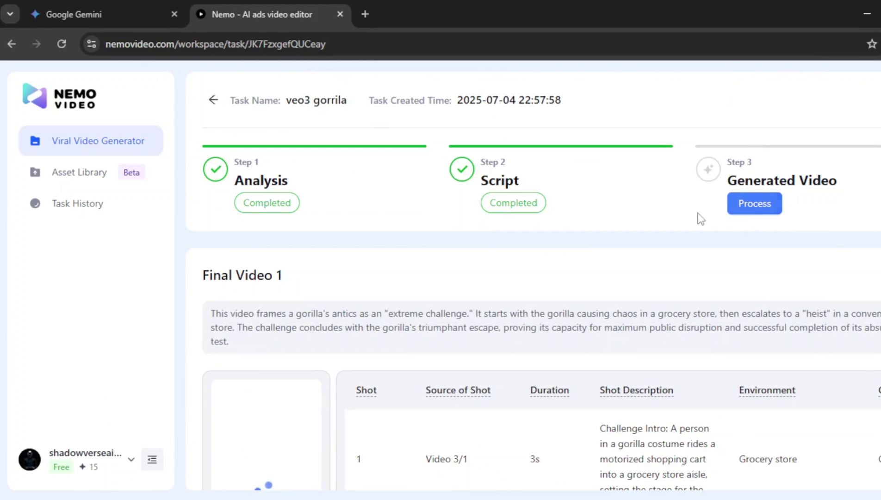
{"action": "left_click", "coordinate": [762, 204]}
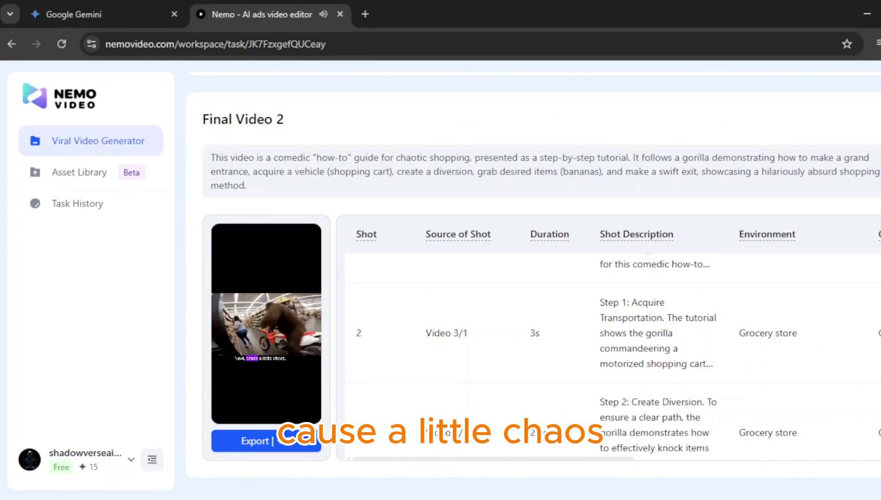
{"action": "mouse_move", "coordinate": [276, 363]}
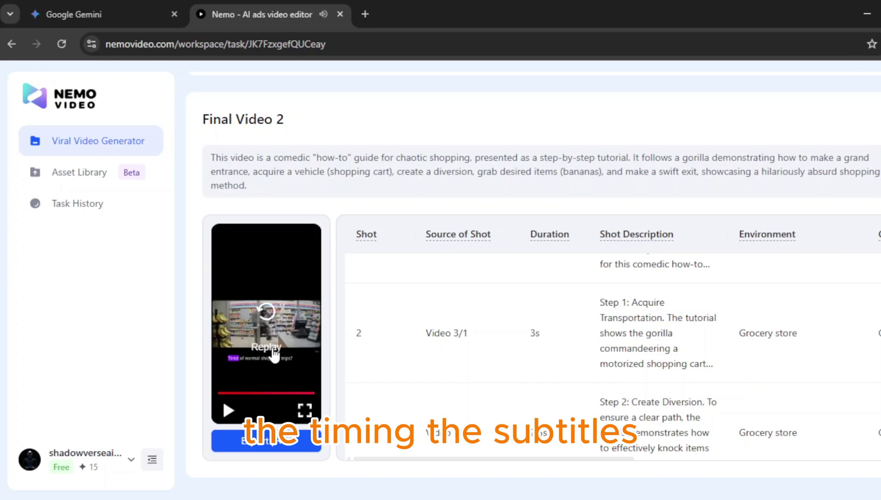
- Refresh and play back the Final Video 3 preview
{"action": "scroll", "coordinate": [275, 354], "scroll_direction": "down", "scroll_amount": 7}
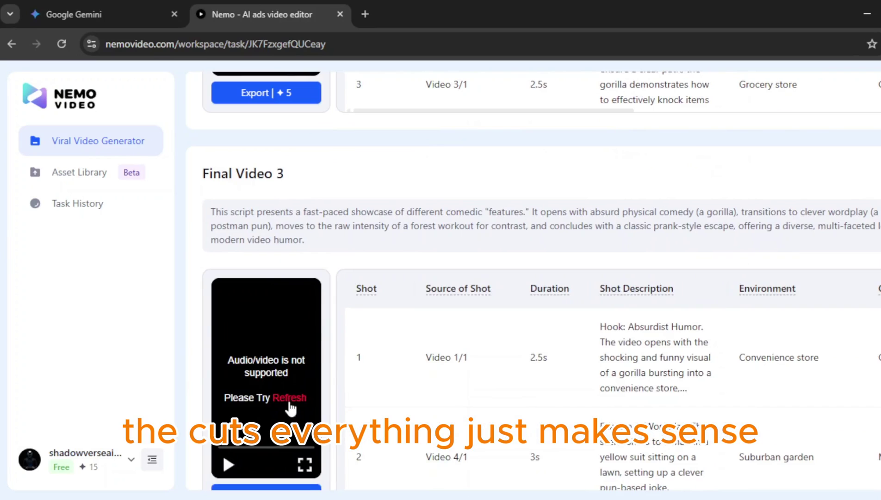
{"action": "left_click", "coordinate": [289, 400]}
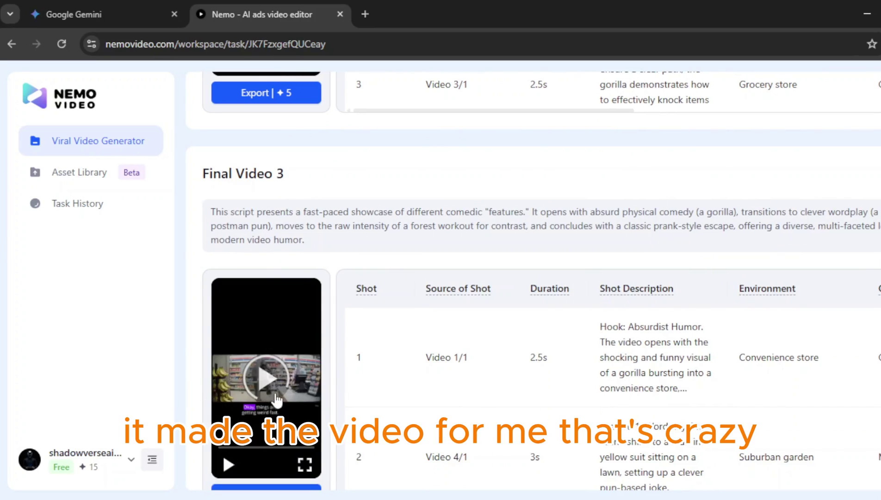
{"action": "left_click", "coordinate": [277, 394]}
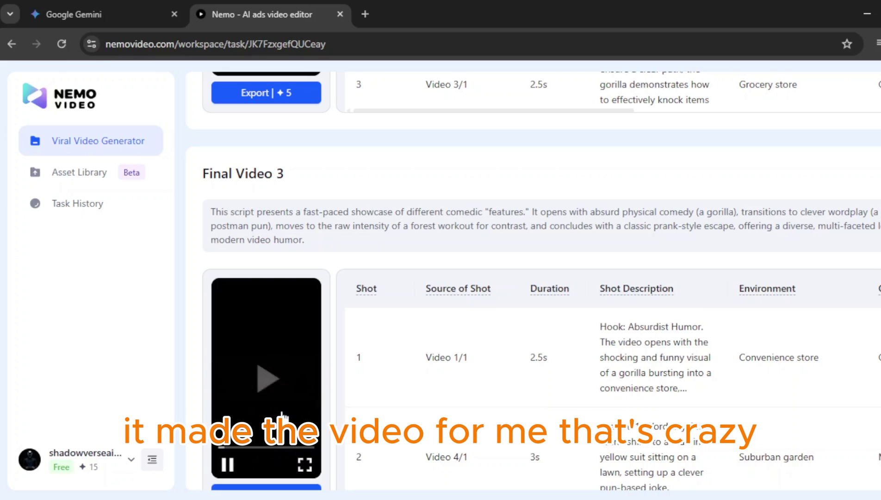
{"action": "left_click", "coordinate": [223, 464]}
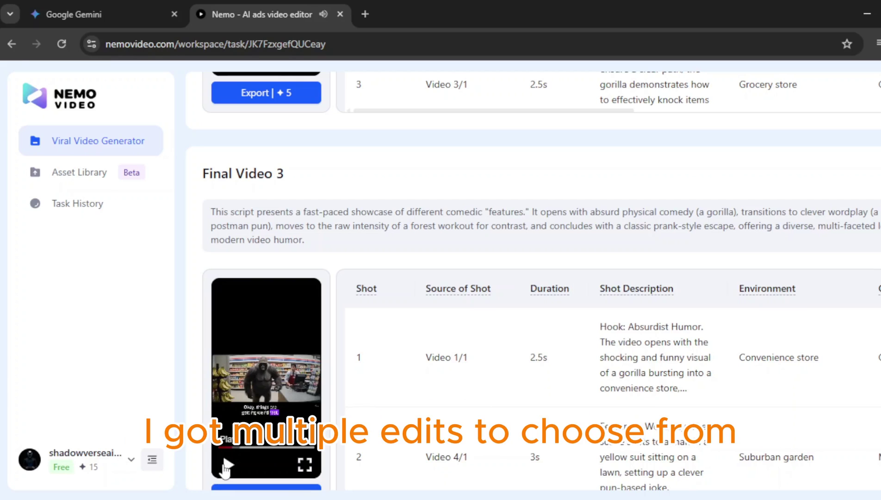
{"action": "left_click", "coordinate": [225, 465]}
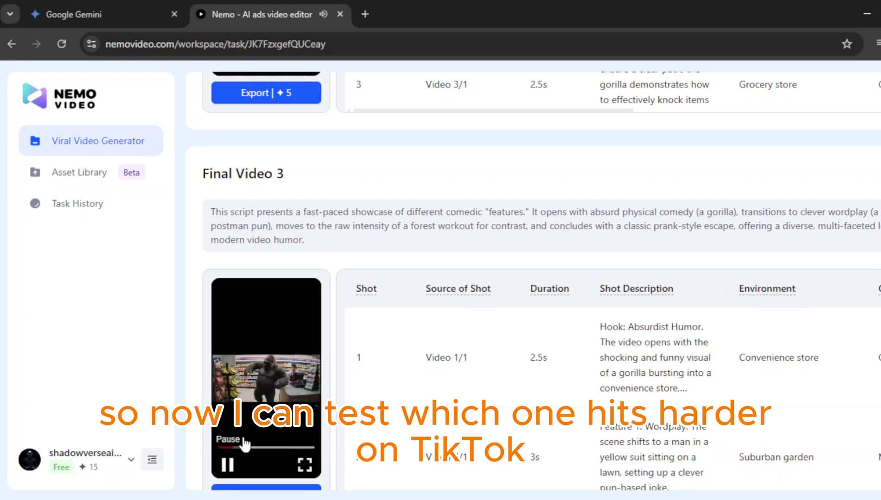
{"action": "scroll", "coordinate": [288, 402], "scroll_direction": "down", "scroll_amount": 1}
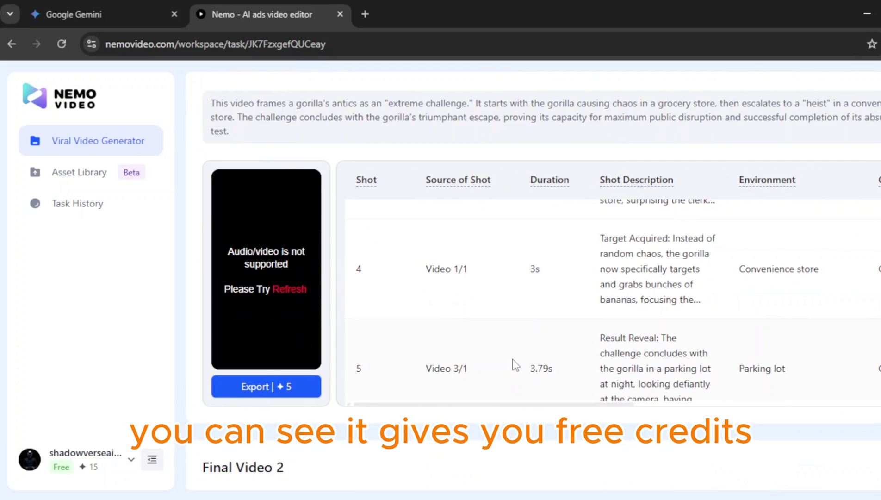
- Export Final Video 1 for 5 credits with voiceover, BGM, subtitles, transitions and original clips
{"action": "left_click", "coordinate": [266, 388]}
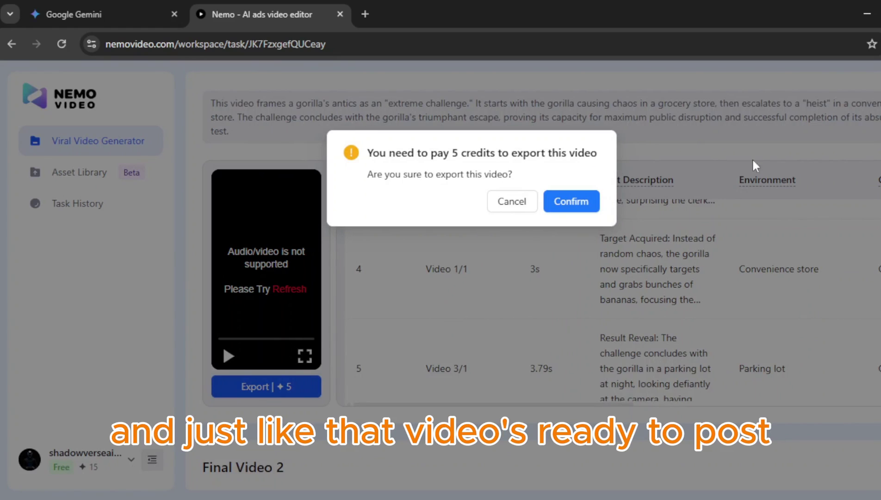
{"action": "left_click", "coordinate": [571, 201]}
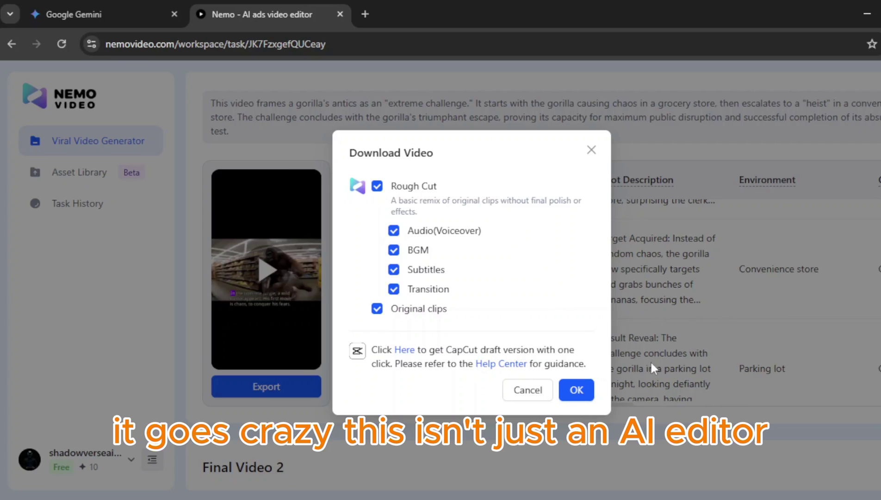
{"action": "left_click", "coordinate": [575, 389]}
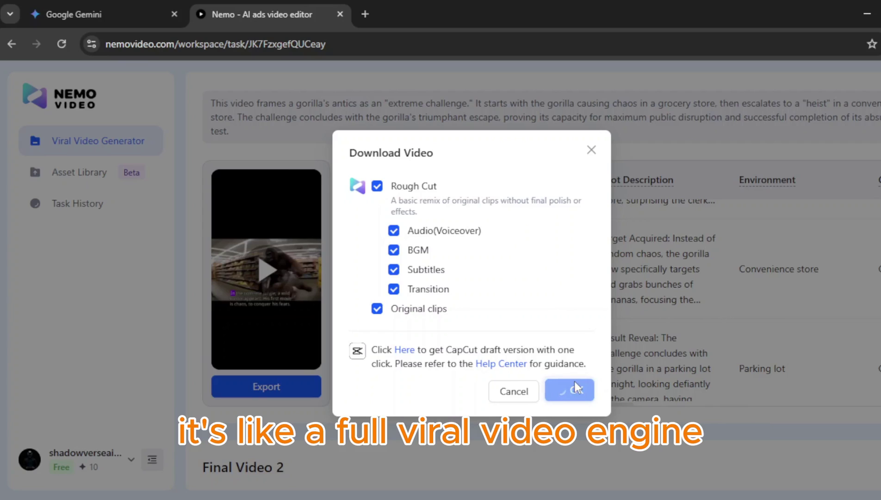